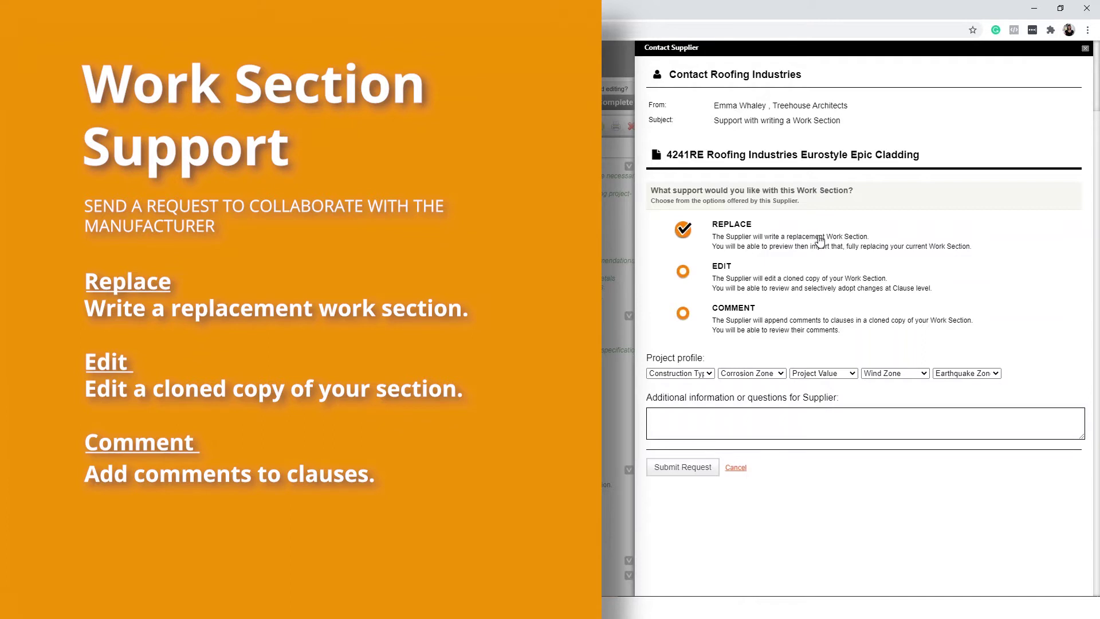
- Try the Edit and then Comment support types for the Eurostyle Epic Cladding section
left_click(822, 271)
left_click(825, 310)
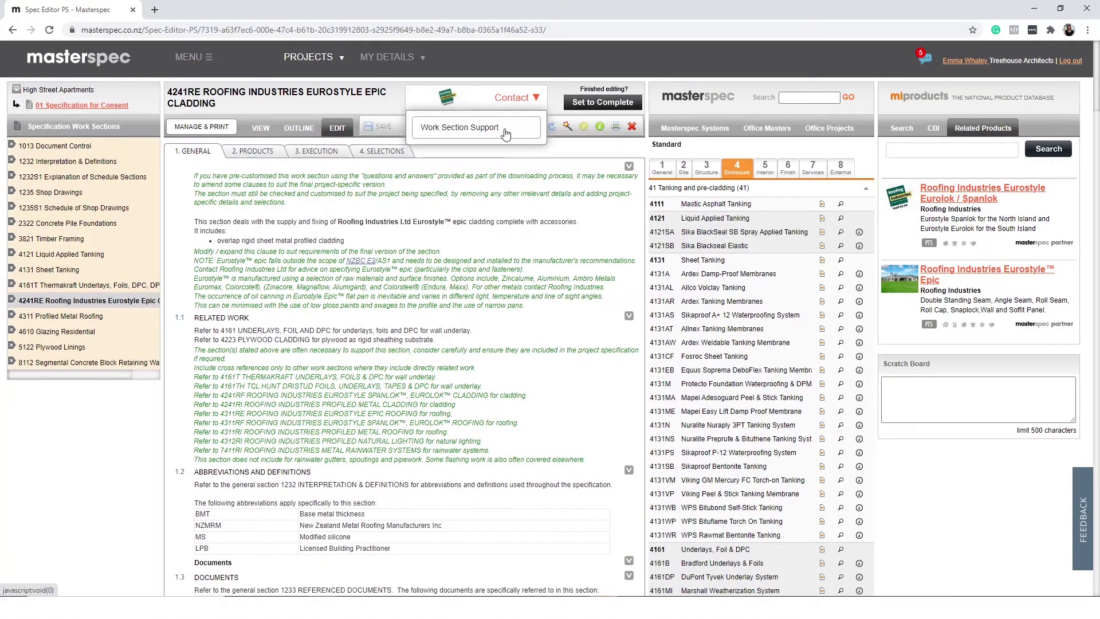
- Start a support request, choosing Edit, Commercial Project, Zone B and Up to $50M
left_click(504, 129)
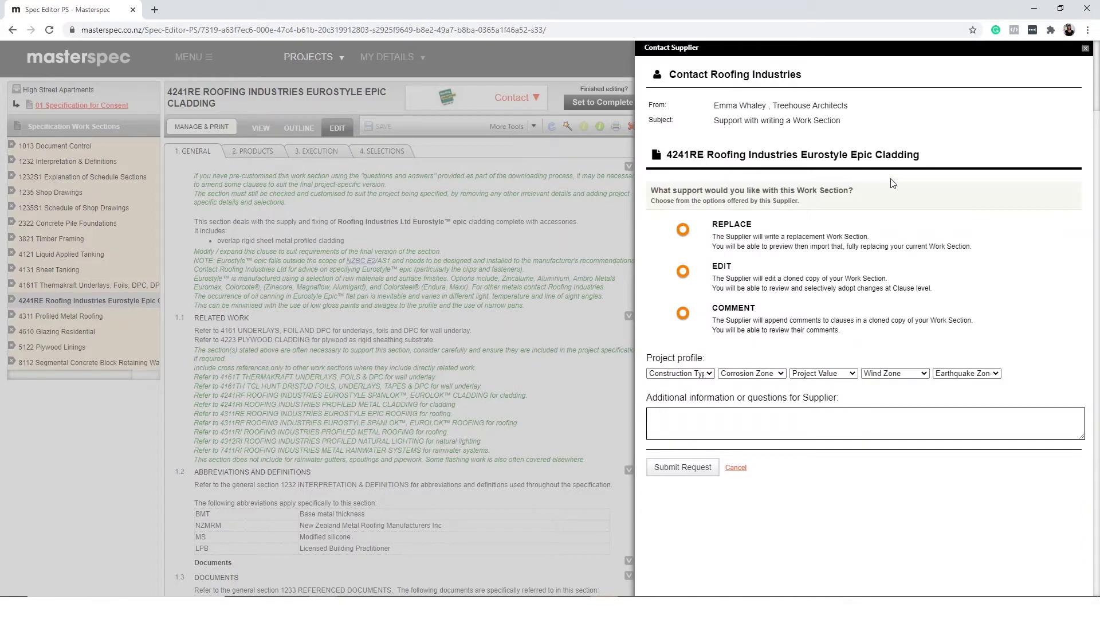
left_click(837, 280)
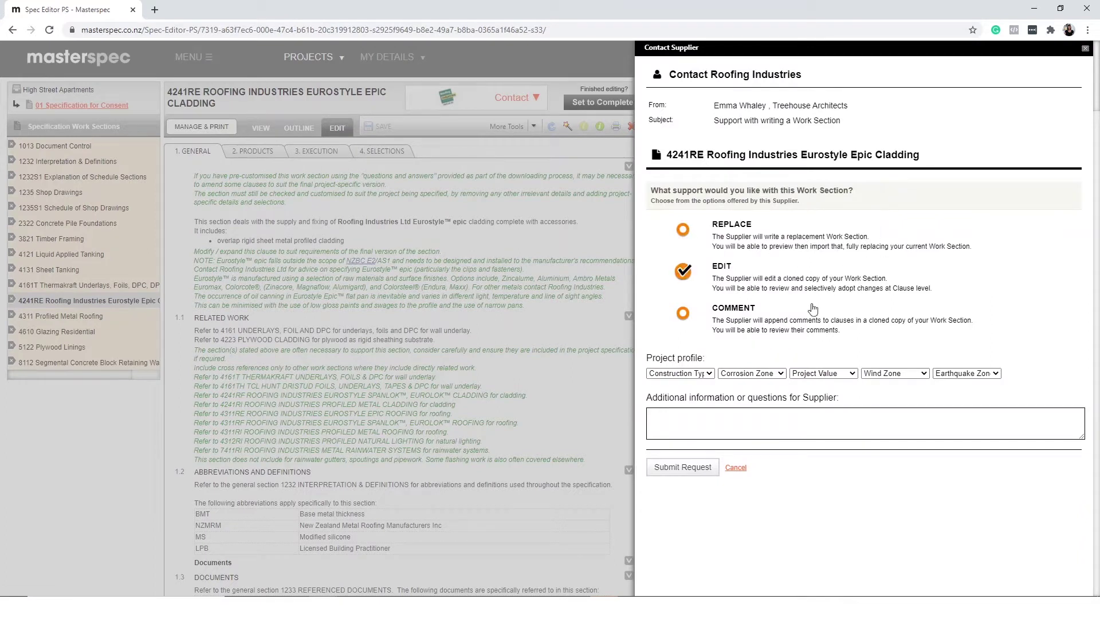
left_click(711, 373)
left_click(682, 194)
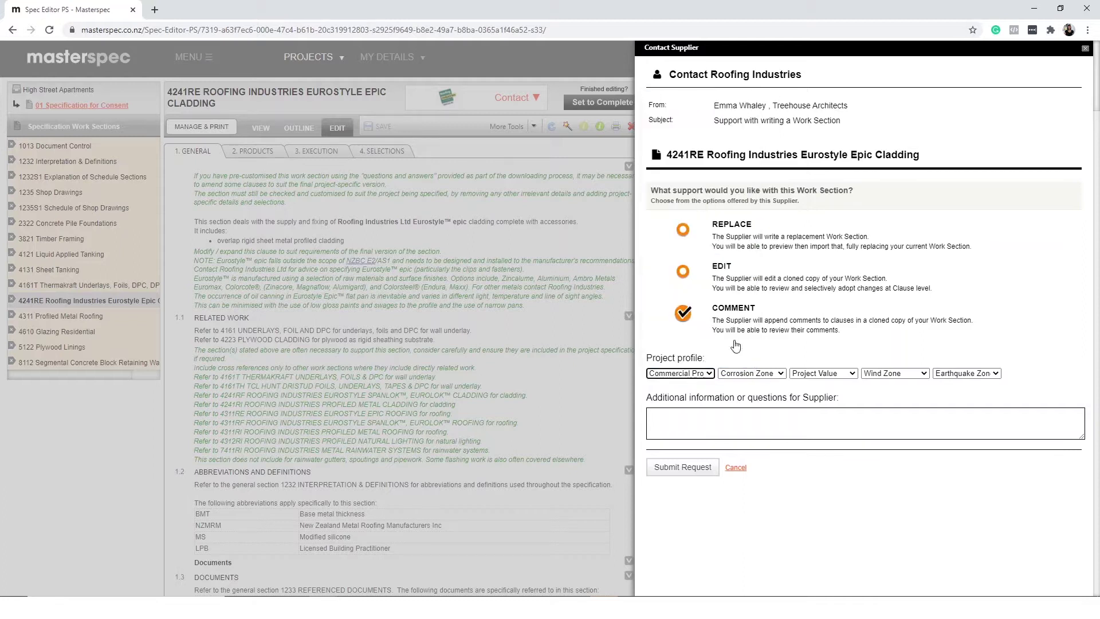
left_click(750, 373)
left_click(769, 407)
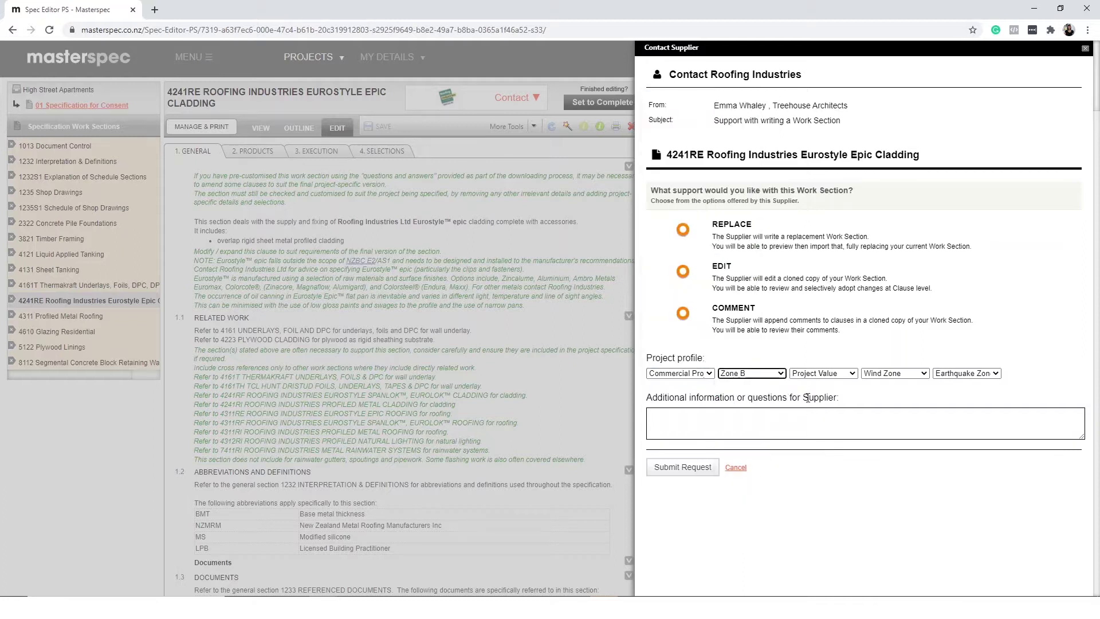
left_click(840, 374)
left_click(831, 499)
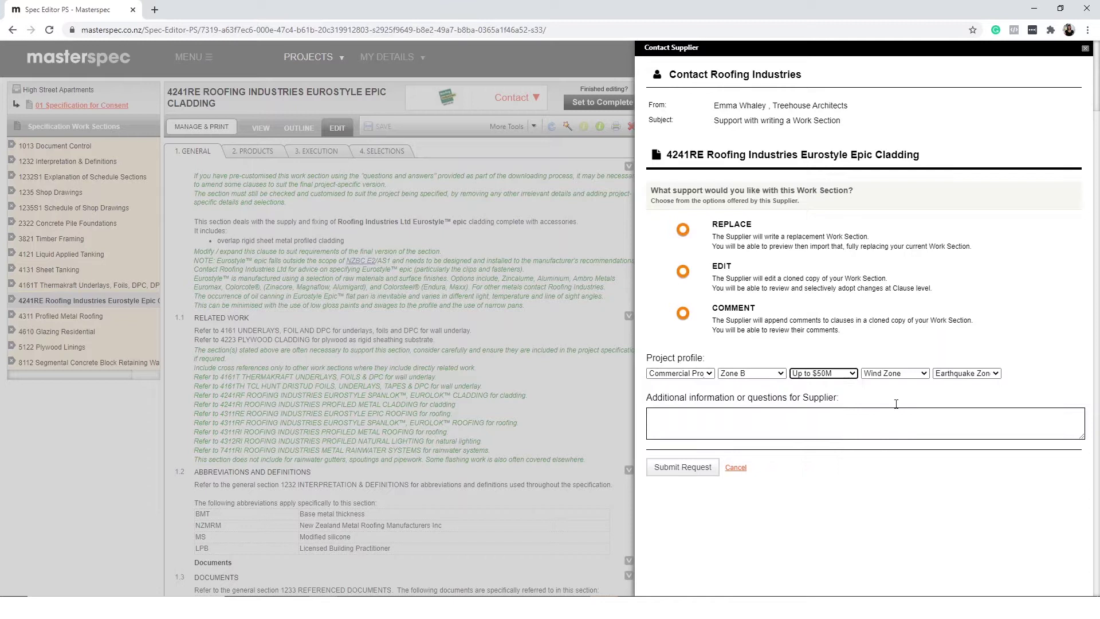
- Set Medium Wind Zone and earthquake Zone 3, then make the requested support Replace
left_click(895, 374)
left_click(899, 426)
left_click(966, 374)
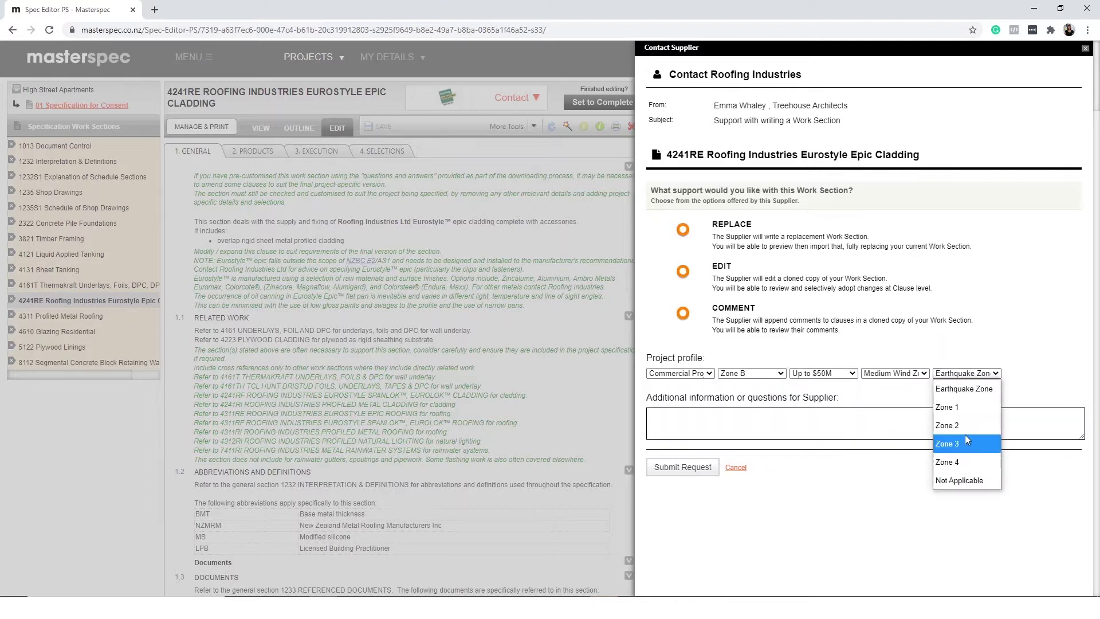
left_click(965, 437)
left_click(895, 261)
left_click(913, 236)
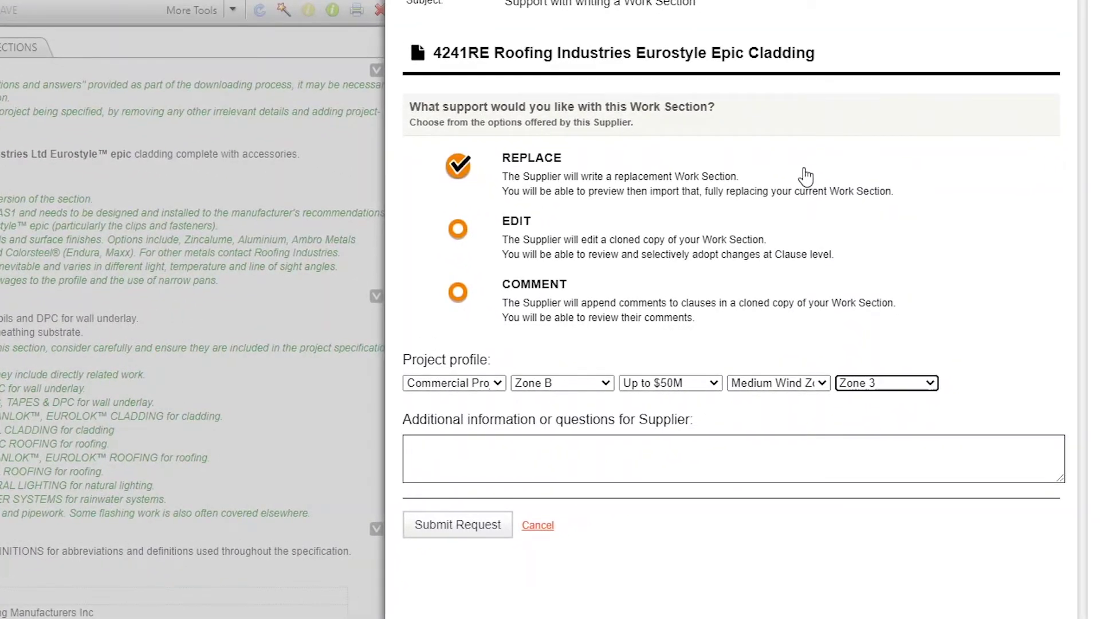
- Switch the support type between Edit and Comment, ending on Comment
left_click(785, 246)
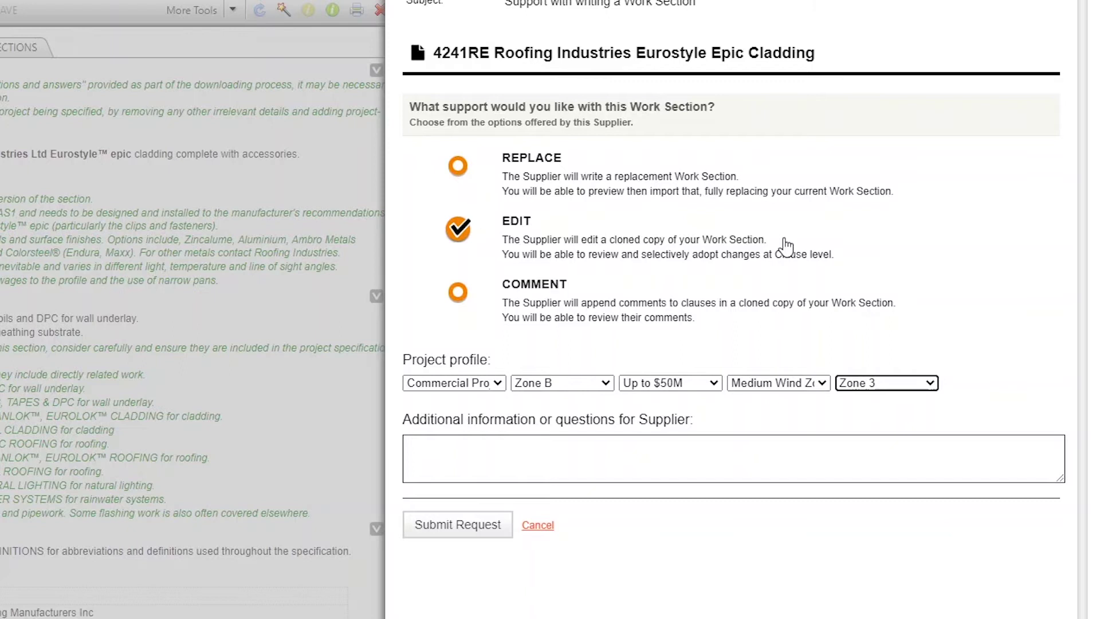
left_click(782, 285)
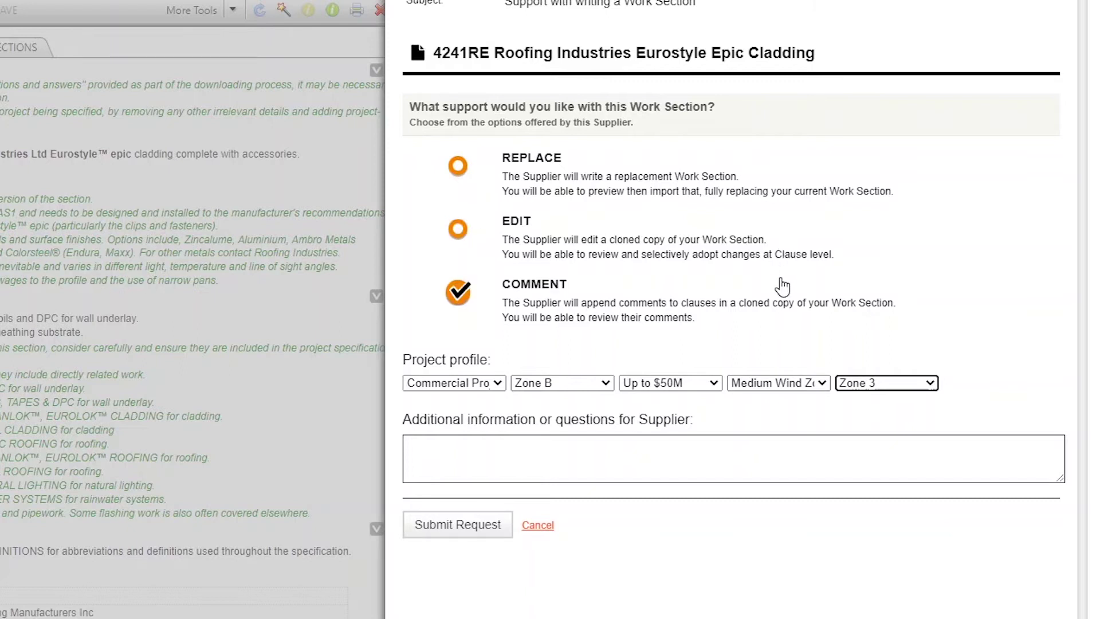
left_click(781, 253)
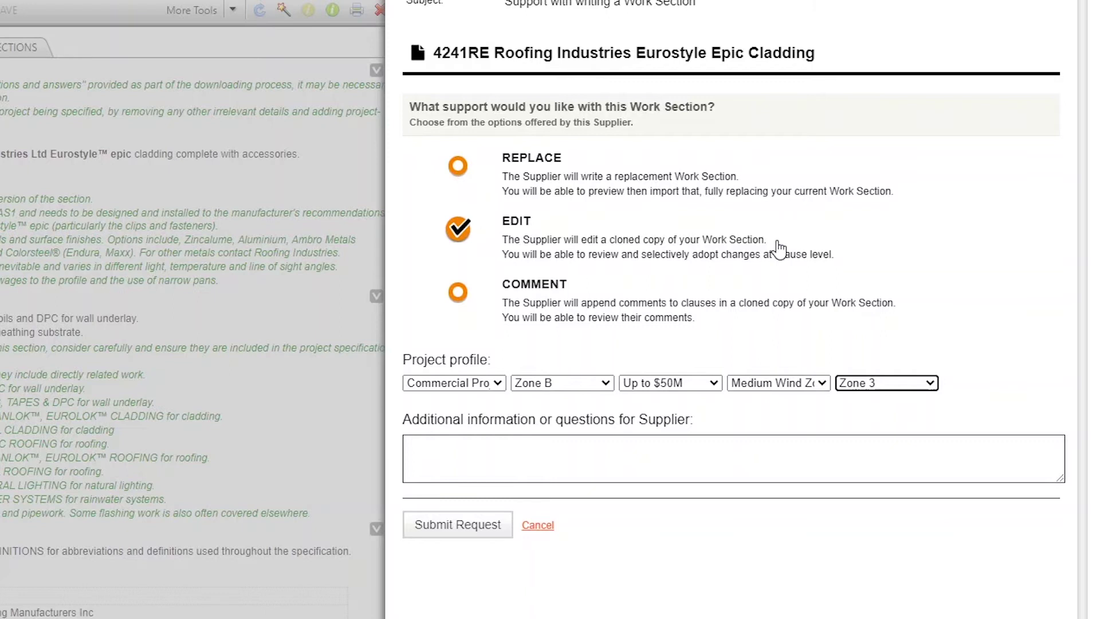
left_click(769, 297)
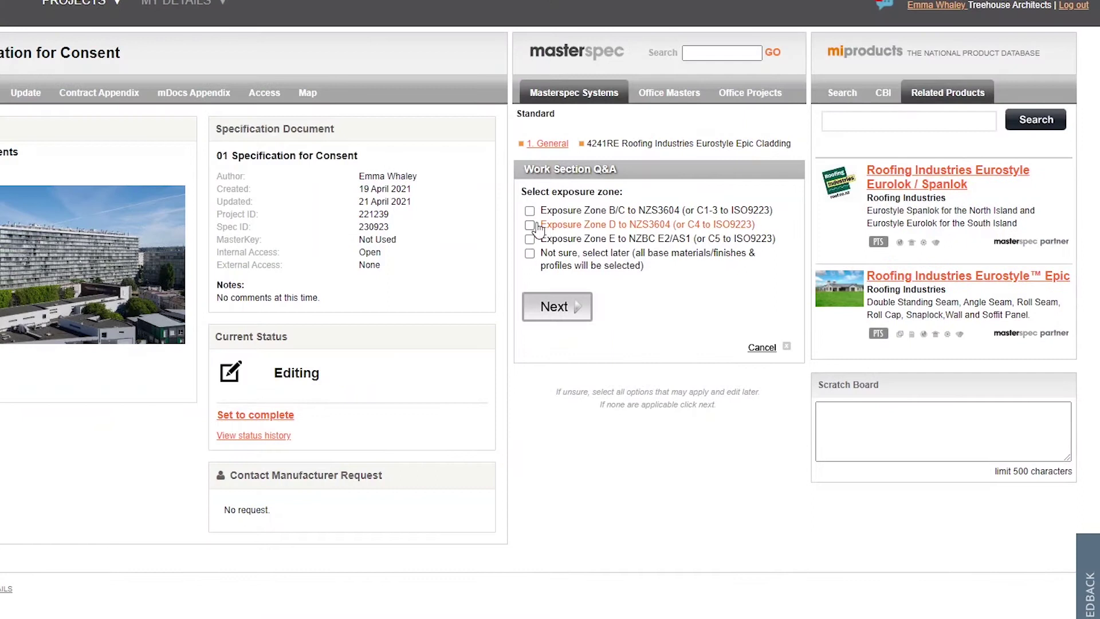
- Answer Exposure Zone B/C, hot dip galvanised unpainted steel and Angle Standing Seam profile
left_click(529, 210)
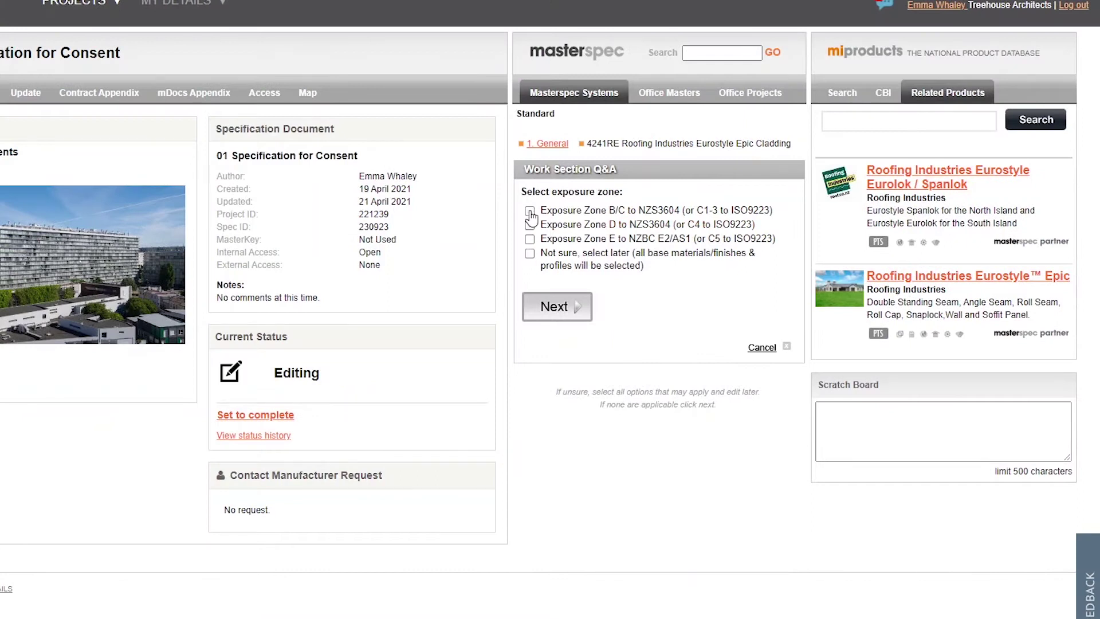
left_click(554, 306)
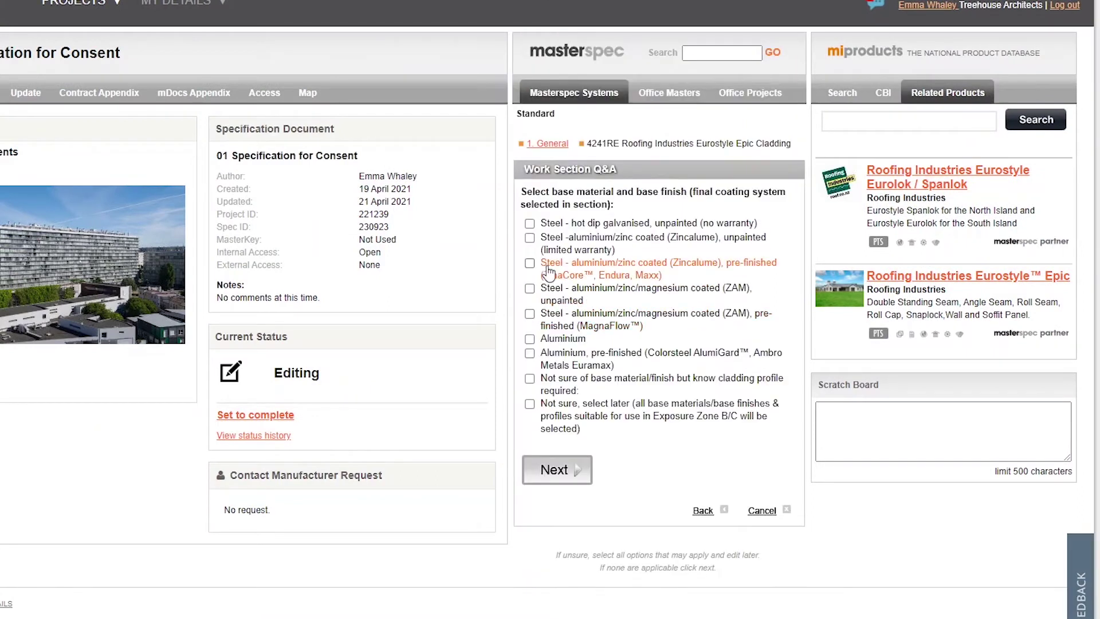
left_click(530, 223)
left_click(553, 470)
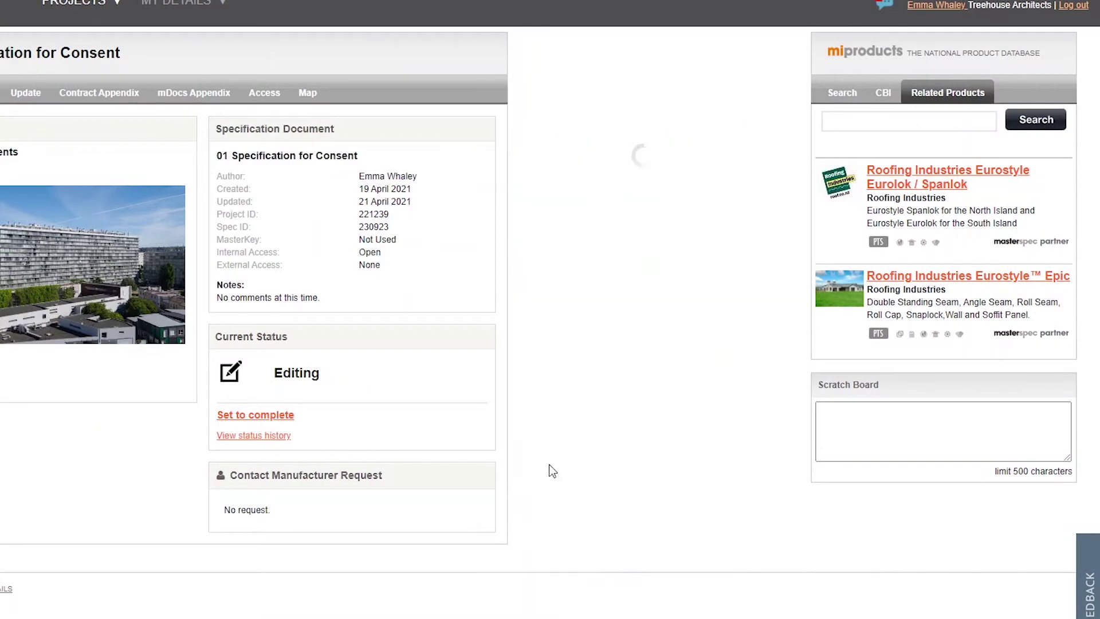
left_click(530, 223)
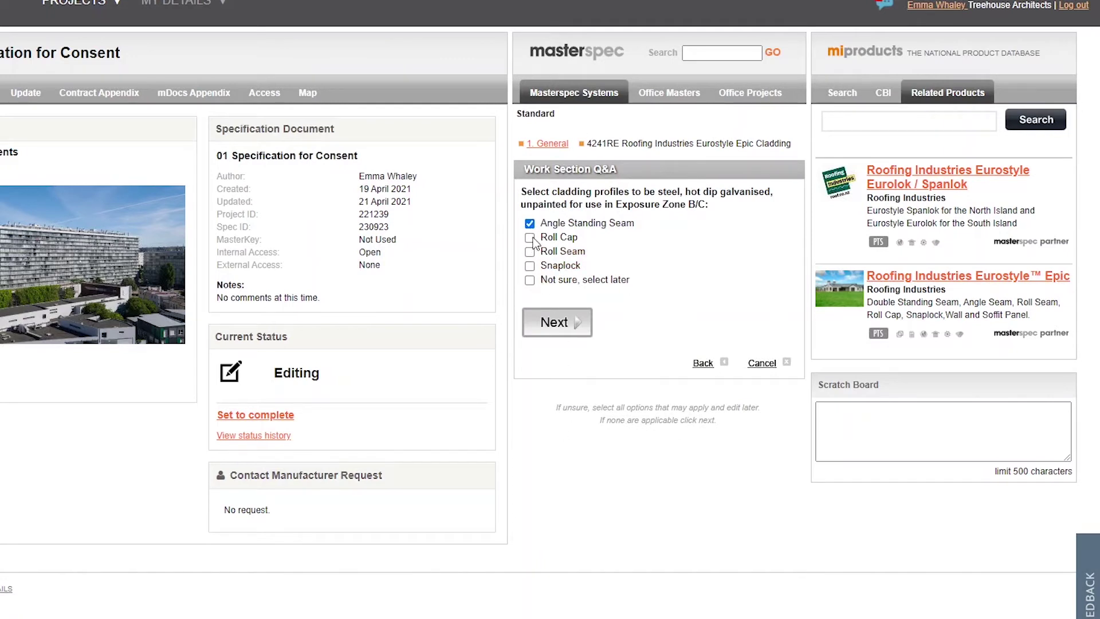
left_click(550, 325)
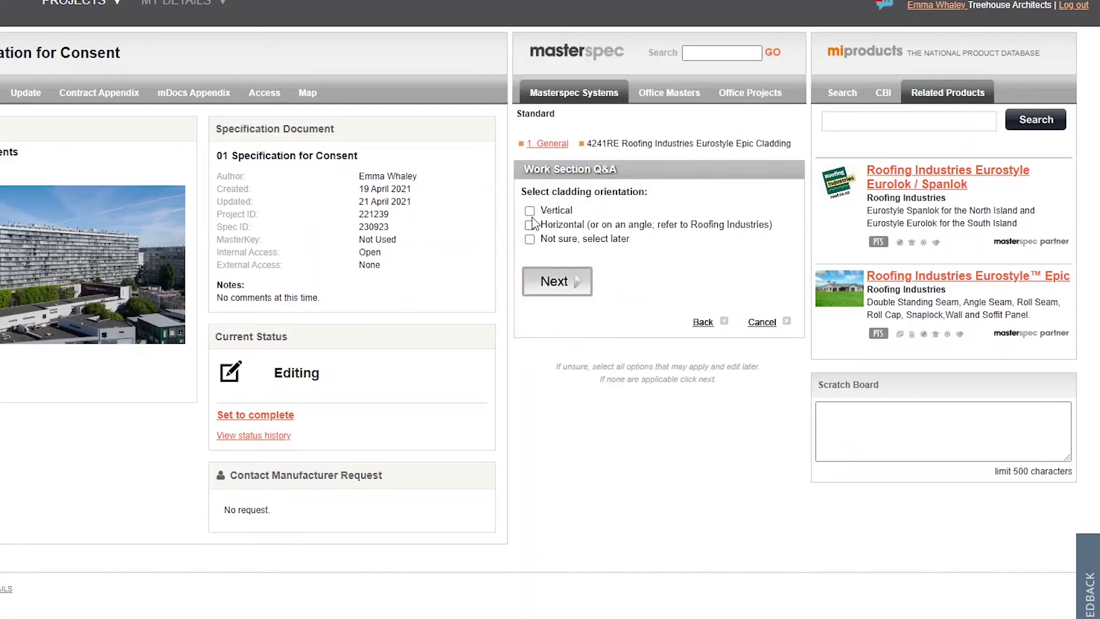
- Answer vertical orientation, drained or undrained cavity, NZS 3604 wind pressures, and add answers to the document
left_click(529, 210)
left_click(546, 284)
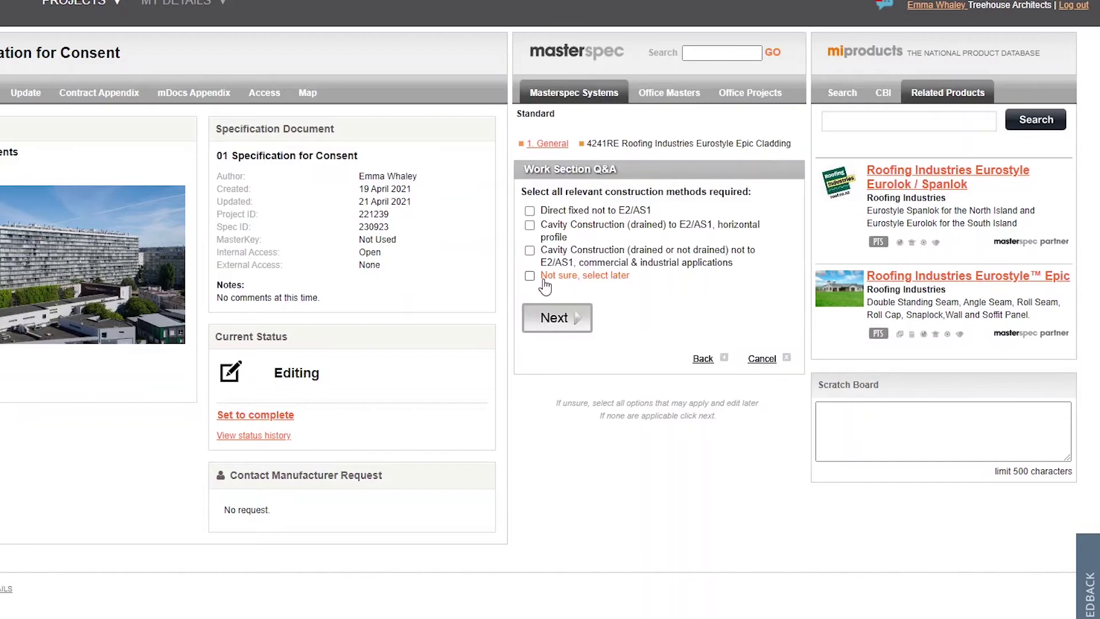
left_click(530, 250)
left_click(549, 318)
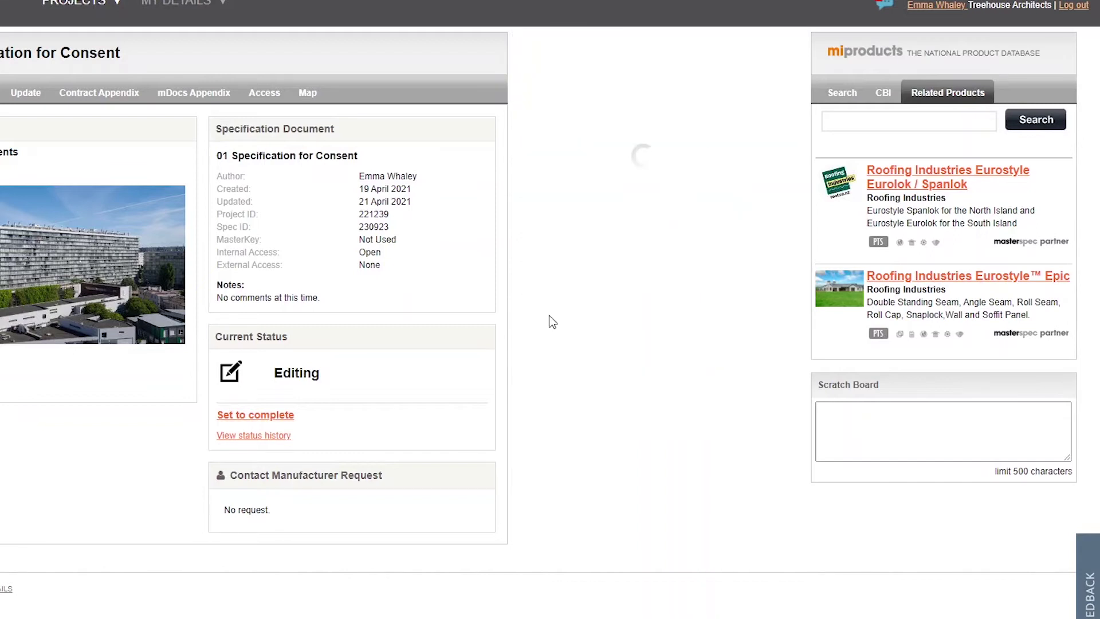
left_click(529, 212)
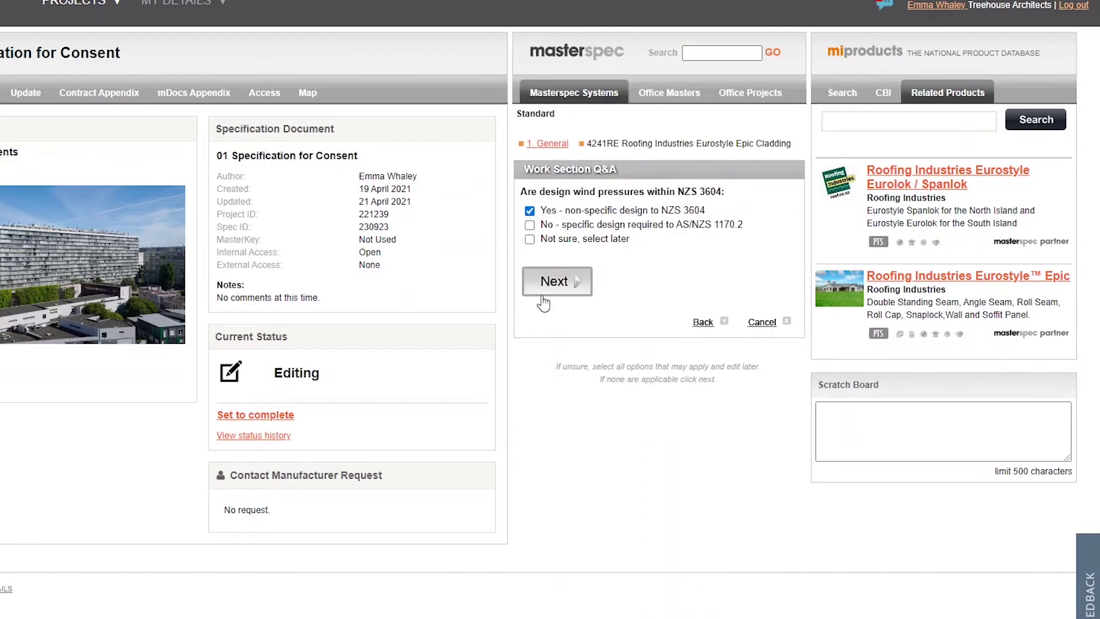
left_click(541, 292)
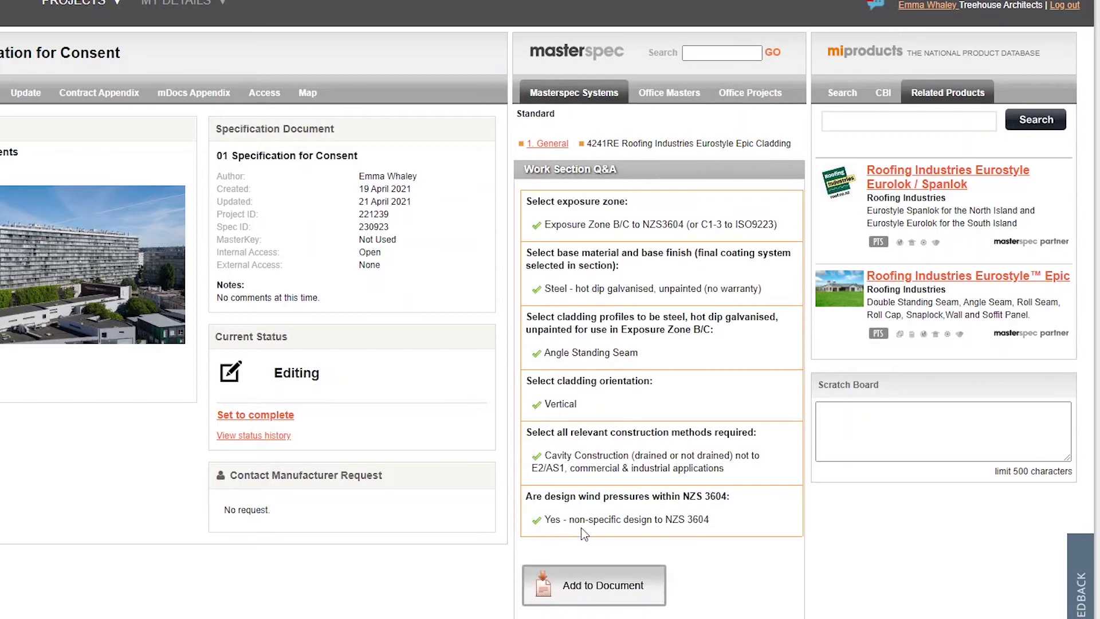
left_click(596, 584)
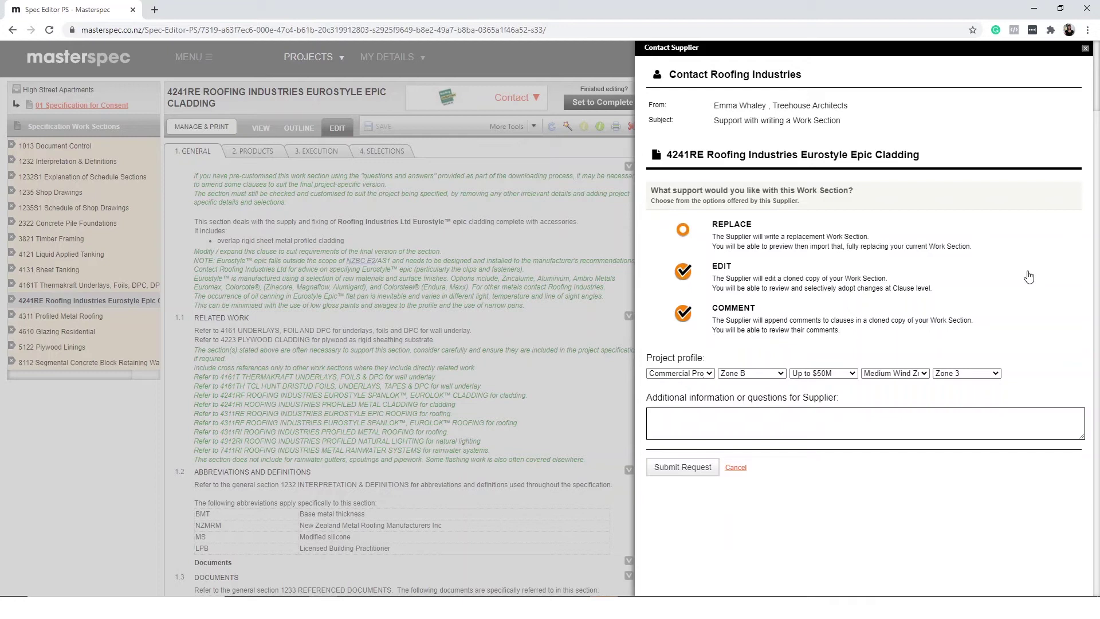
- Check the profile dropdowns, add the note 'I have a project relating to' and submit
left_click(702, 375)
left_click(768, 375)
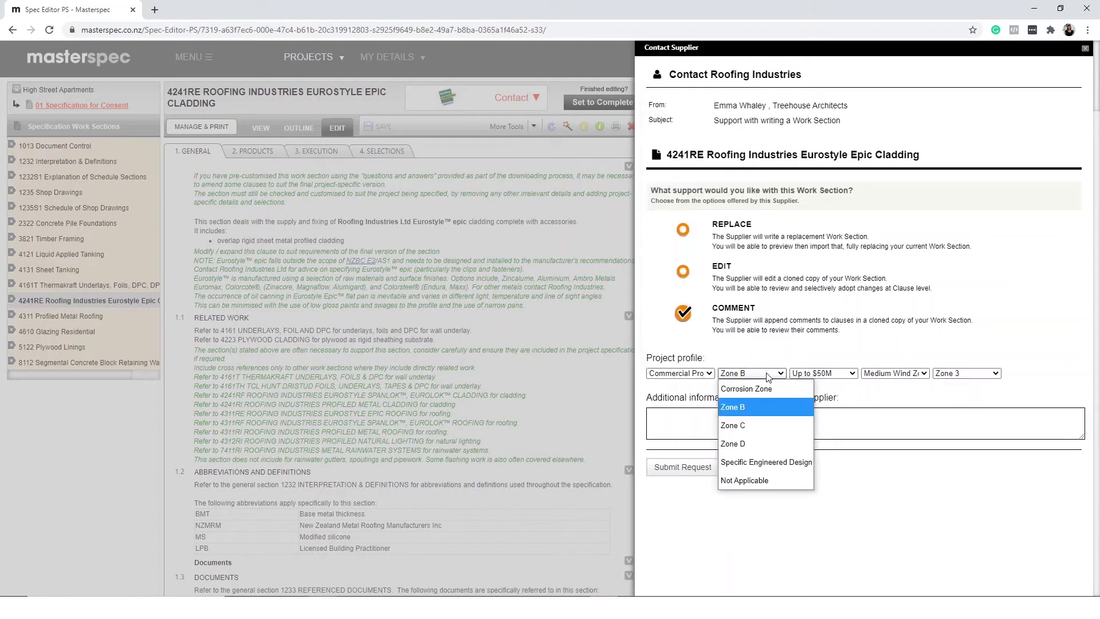
left_click(819, 375)
left_click(717, 425)
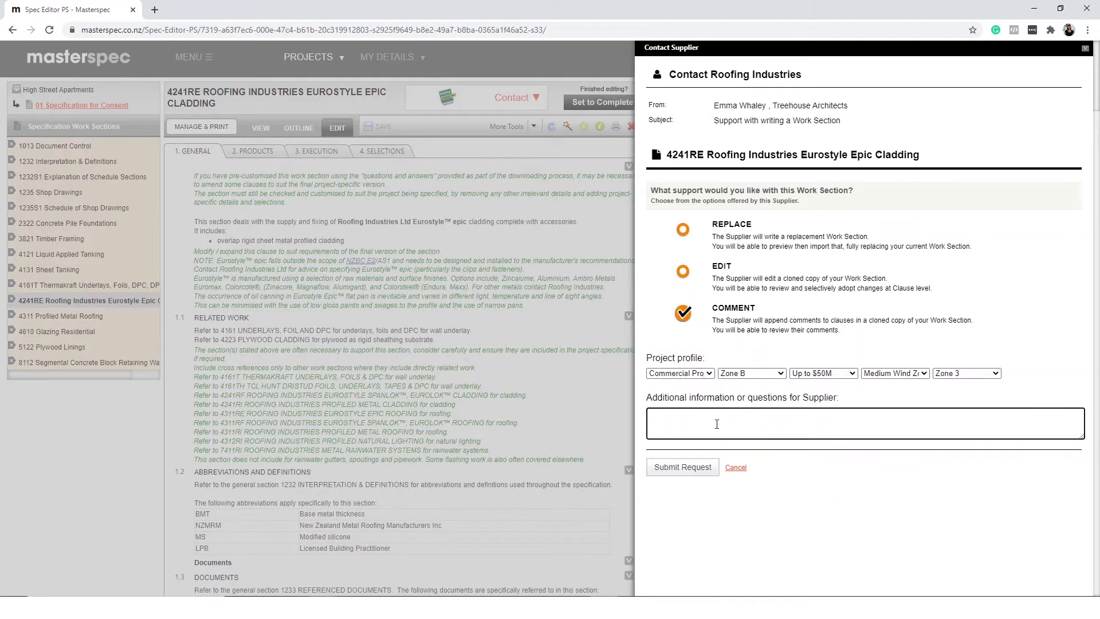
type("I have a project relating to ...")
left_click(705, 475)
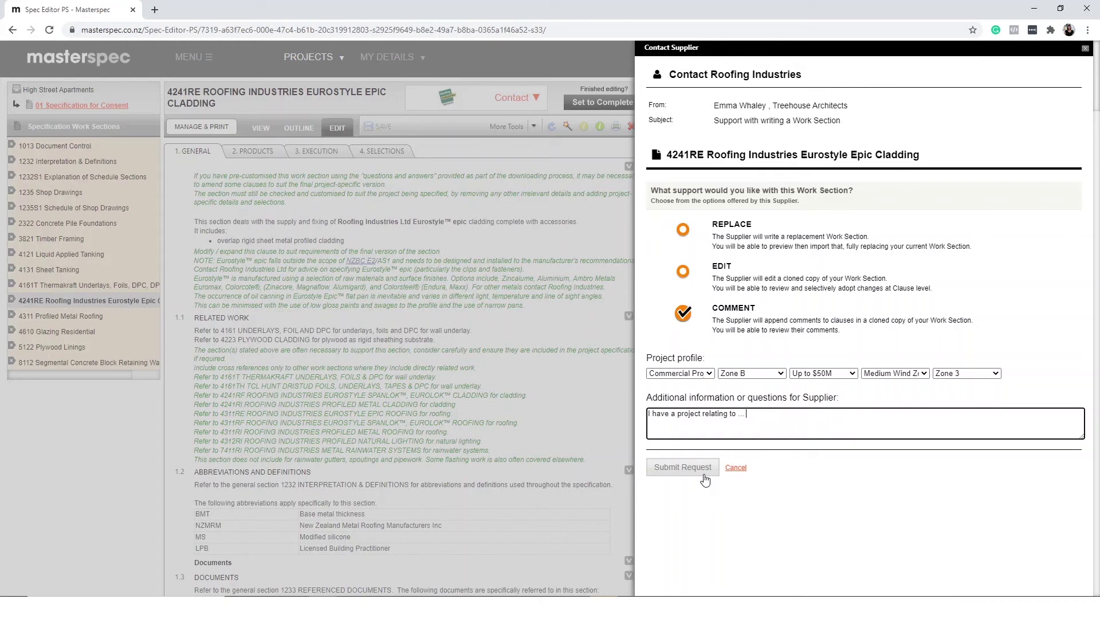
- Send the request to Roofing Industries and dismiss the Contact Request Sent confirmation
left_click(683, 467)
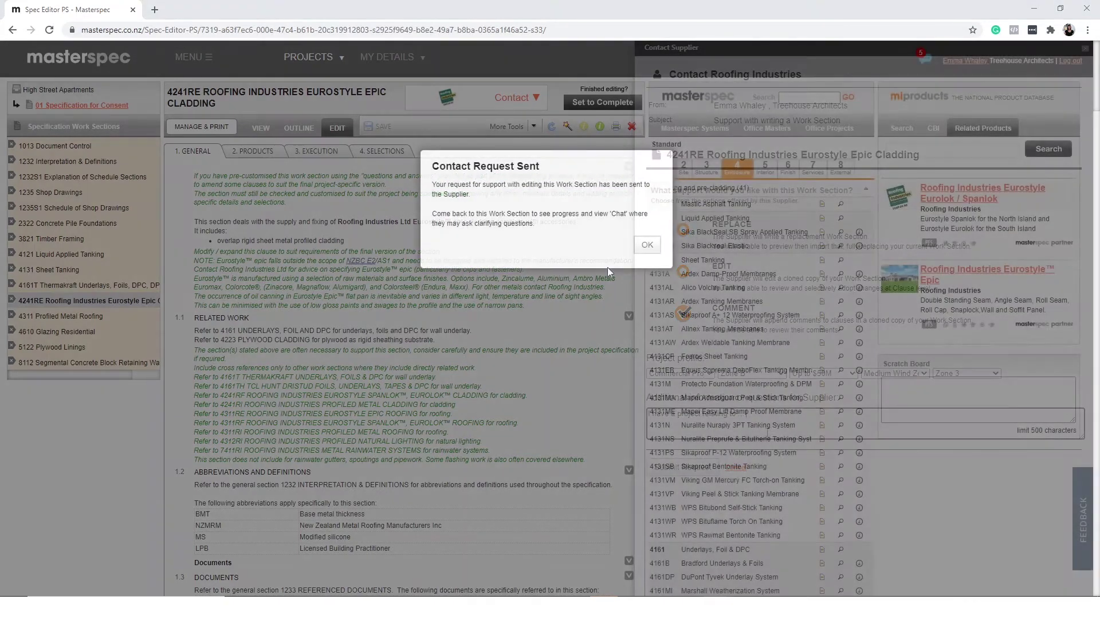
left_click(646, 311)
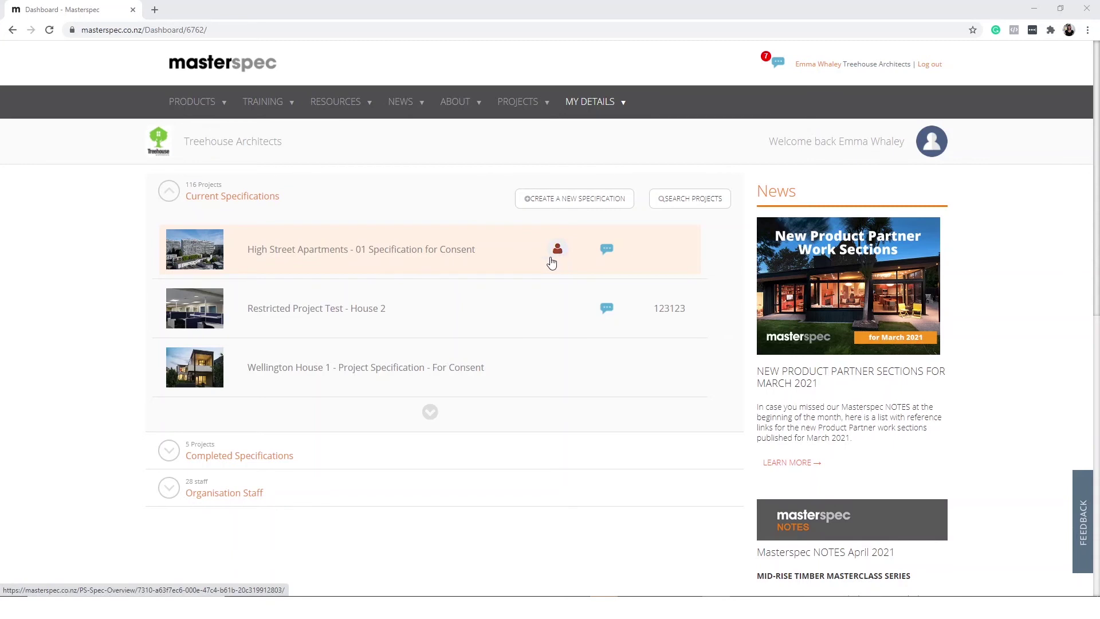
- Open High Street Apartments and its 4241RE Roofing Industries Eurostyle Epic Cladding section
left_click(533, 261)
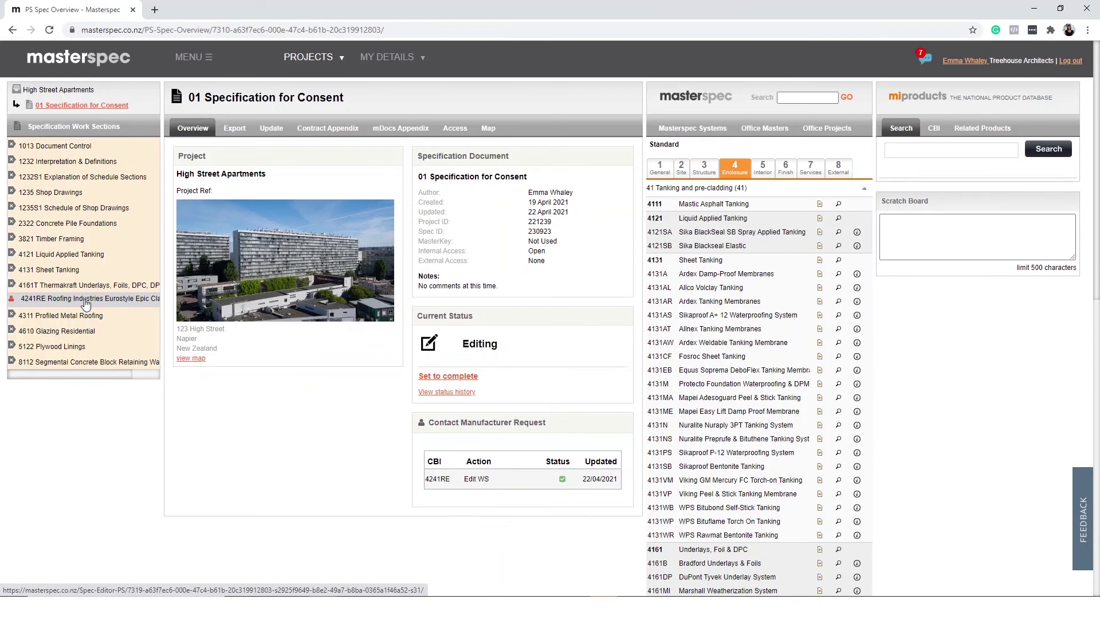
left_click(86, 301)
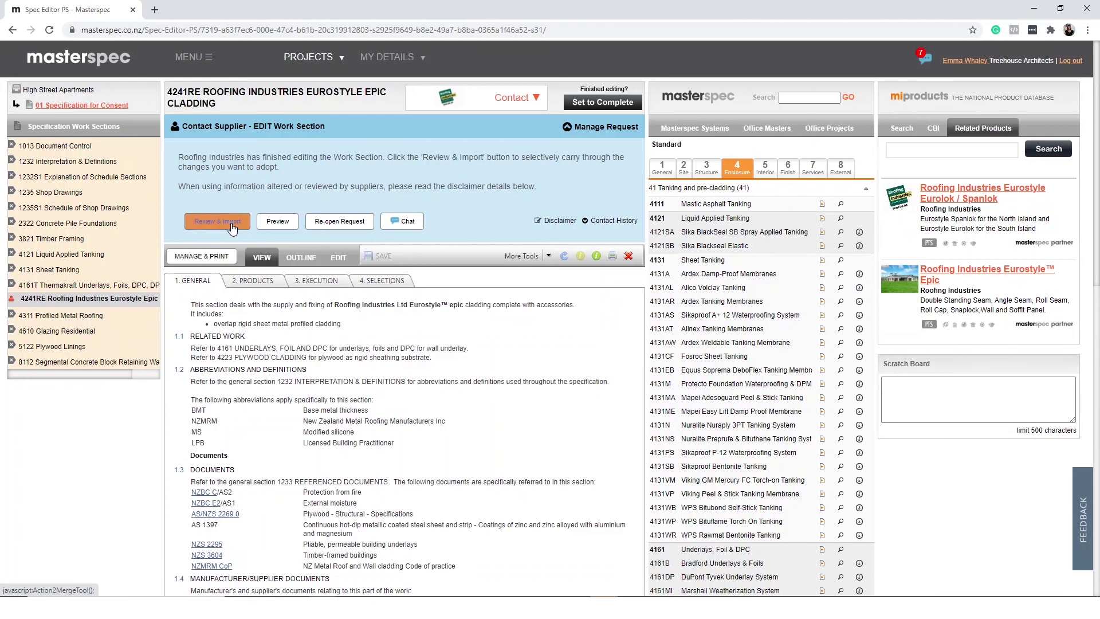
- Open Review & Import and step through the differences, including 12mm plywood and deleted Flashings
left_click(233, 228)
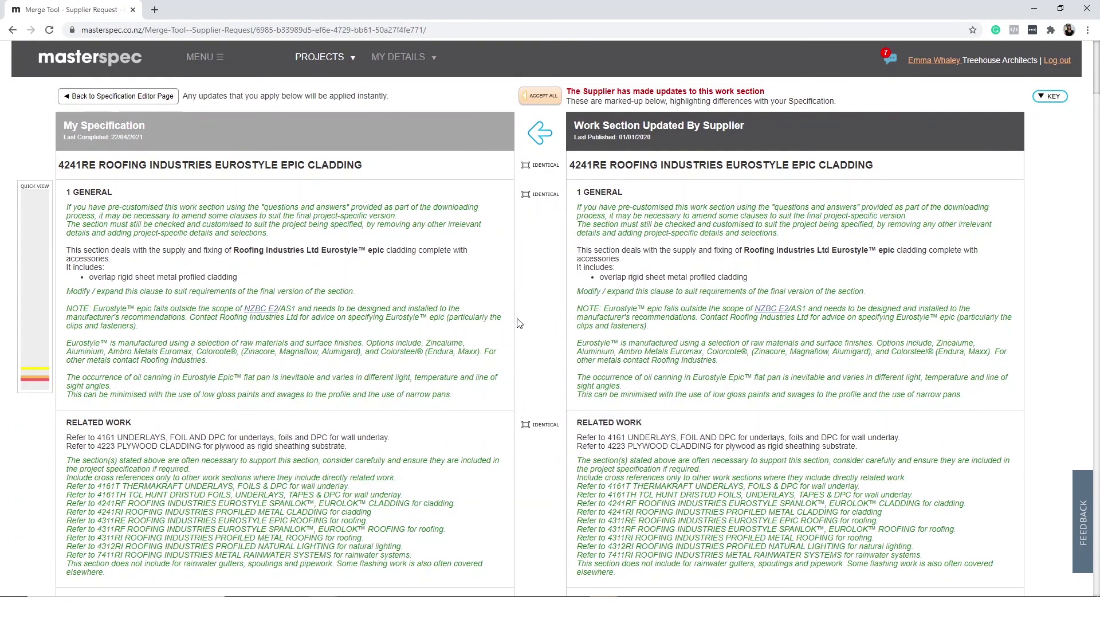
left_click(40, 393)
scroll(571, 393, "up", 12)
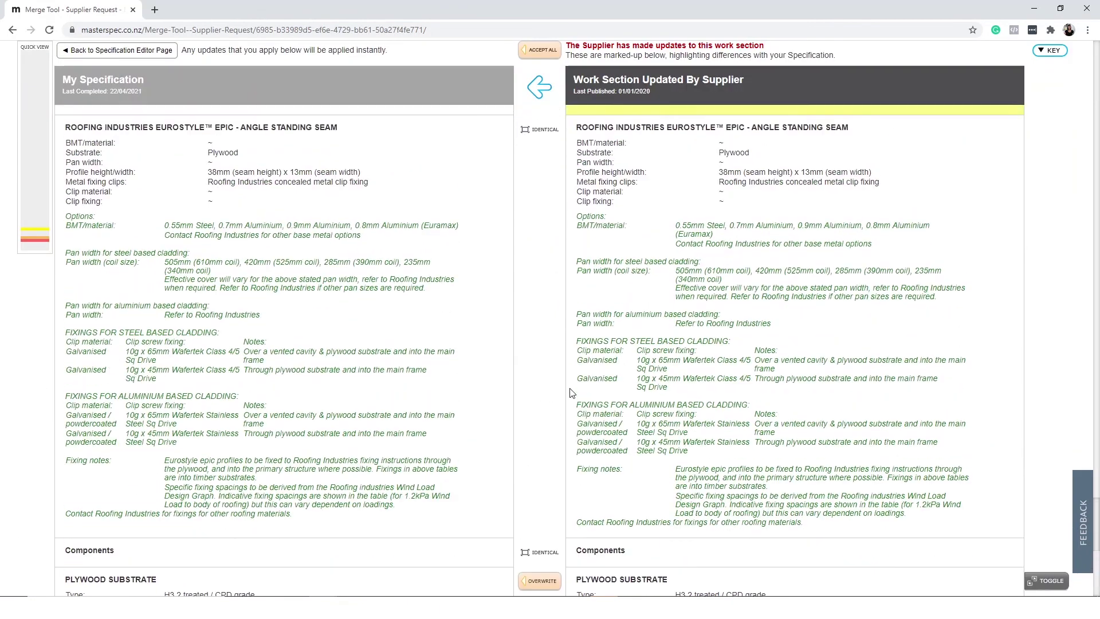
scroll(544, 364, "down", 8)
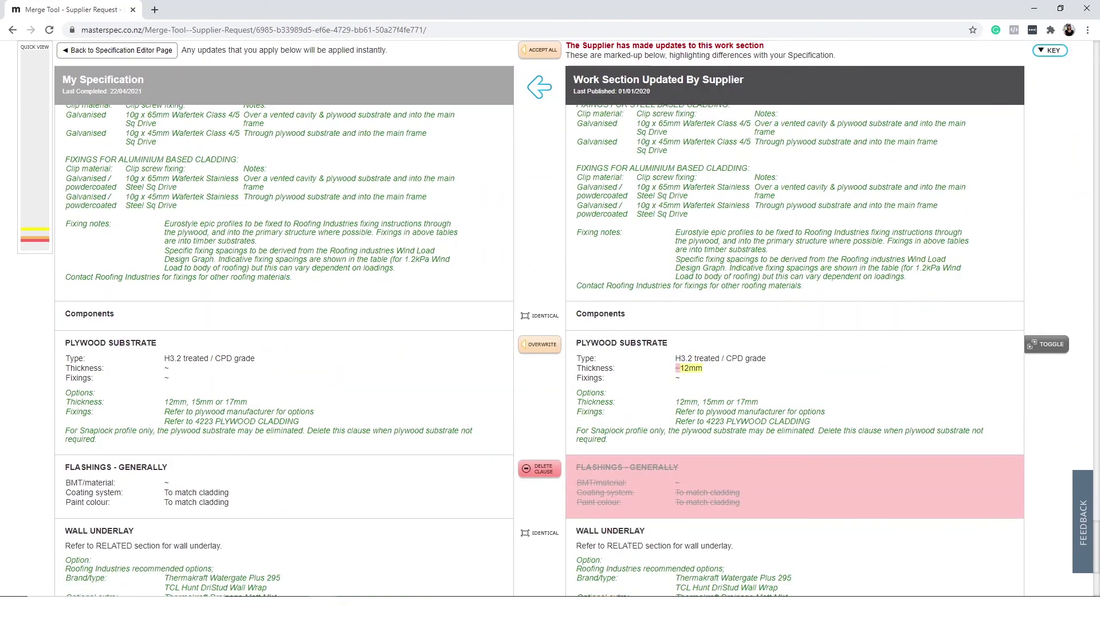